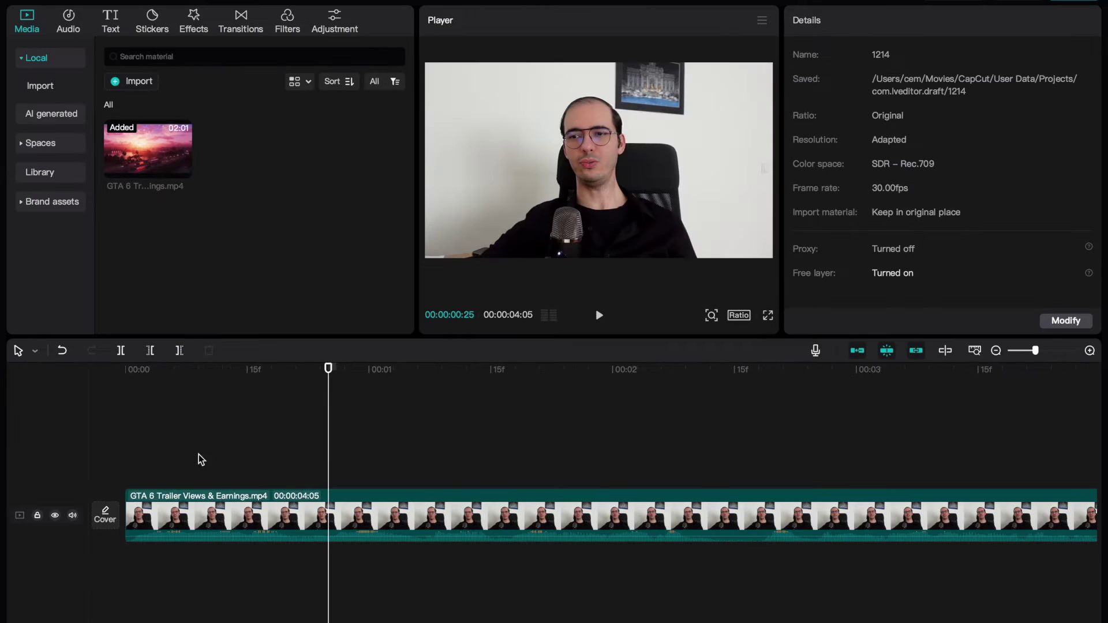
scroll(421, 485, down, 2)
scroll(420, 484, up, 3)
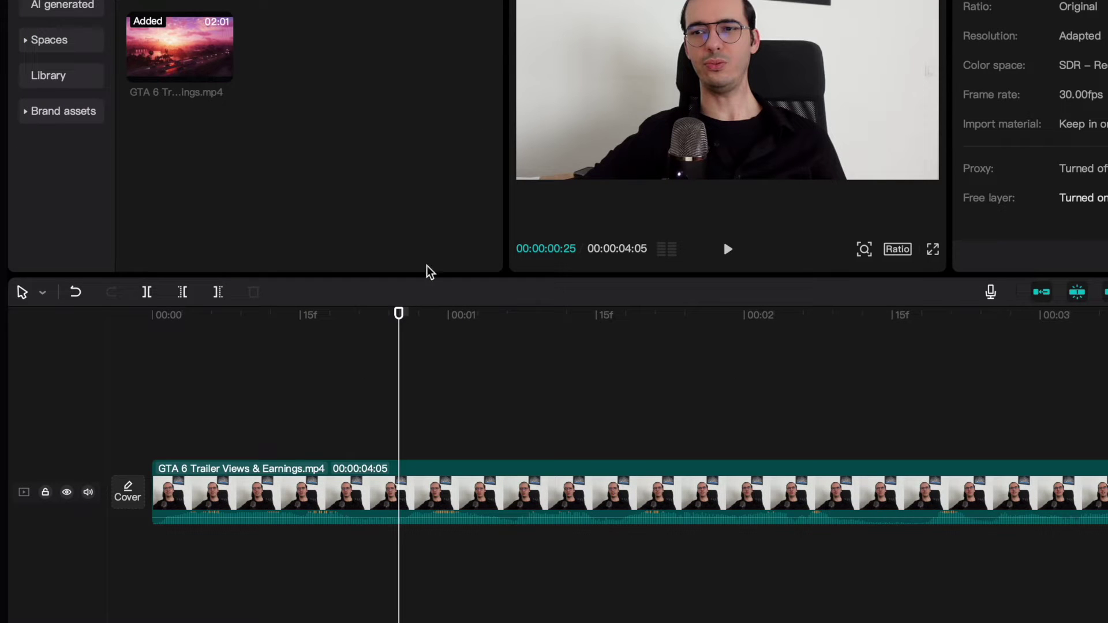
Step: Select the webcam clip and apply Auto cutout to strip the room background
click(403, 470)
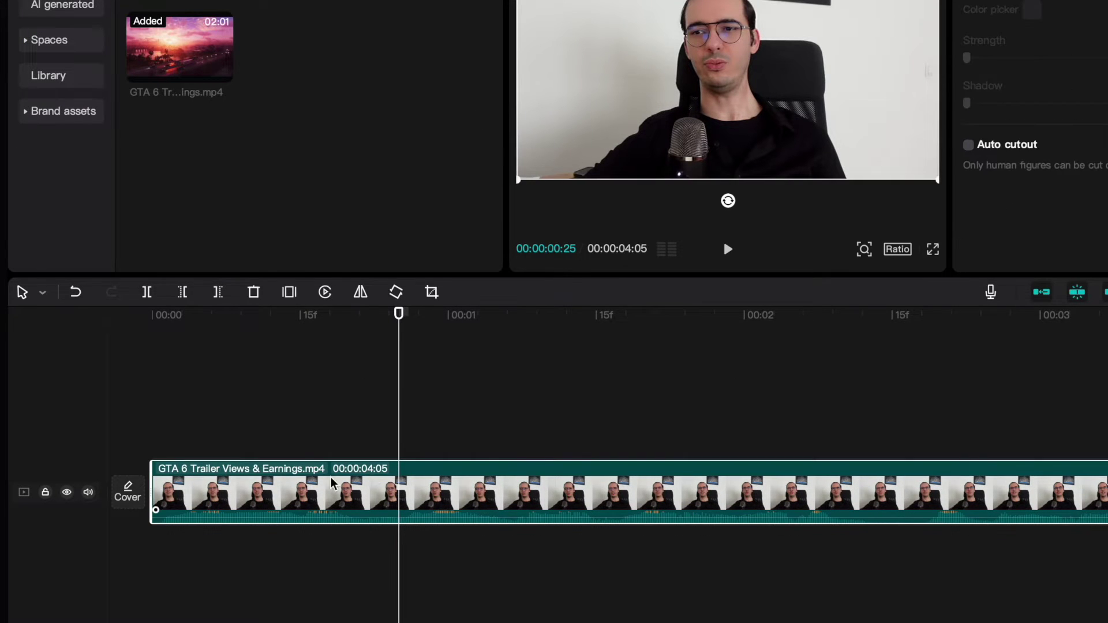
click(681, 32)
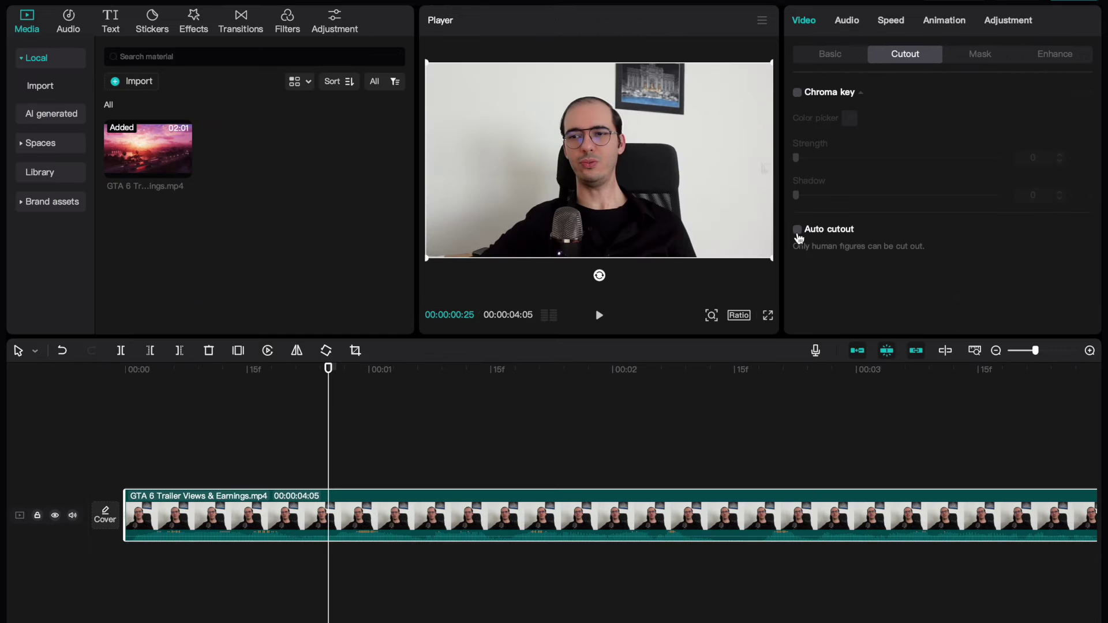
click(798, 229)
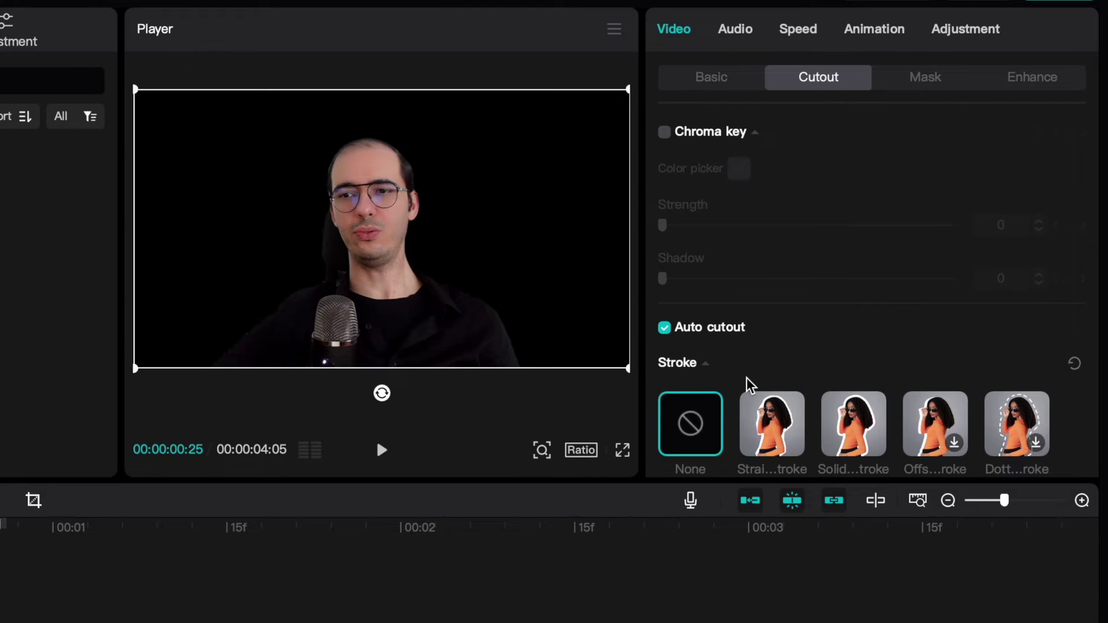
scroll(746, 386, down, 2)
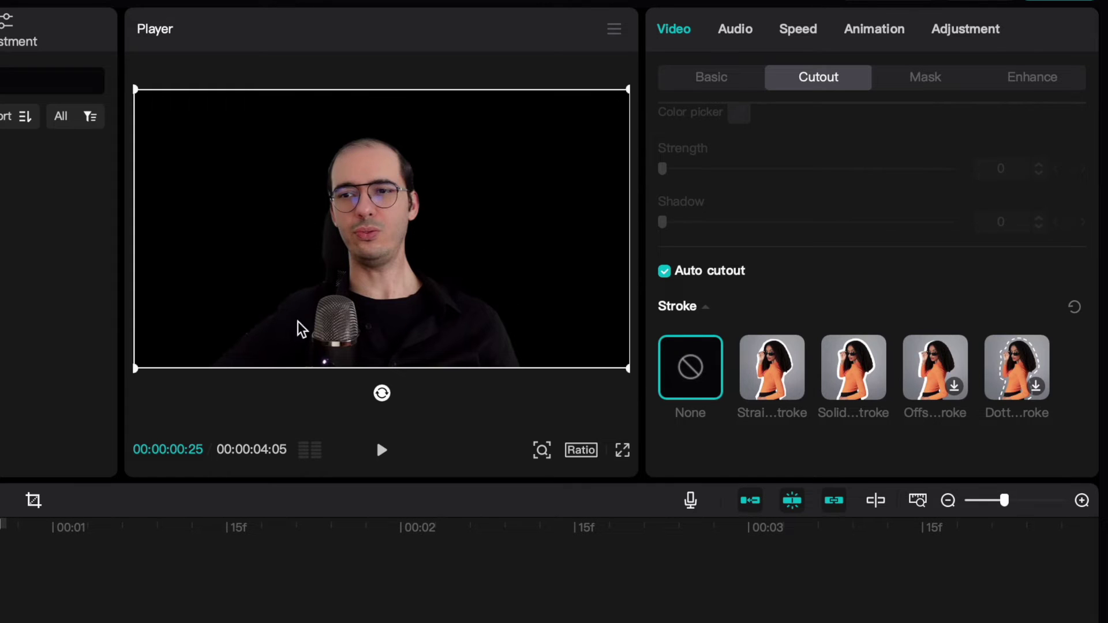
Step: Give the cutout speaker a solid white stroke, size 41, opacity 100
click(784, 381)
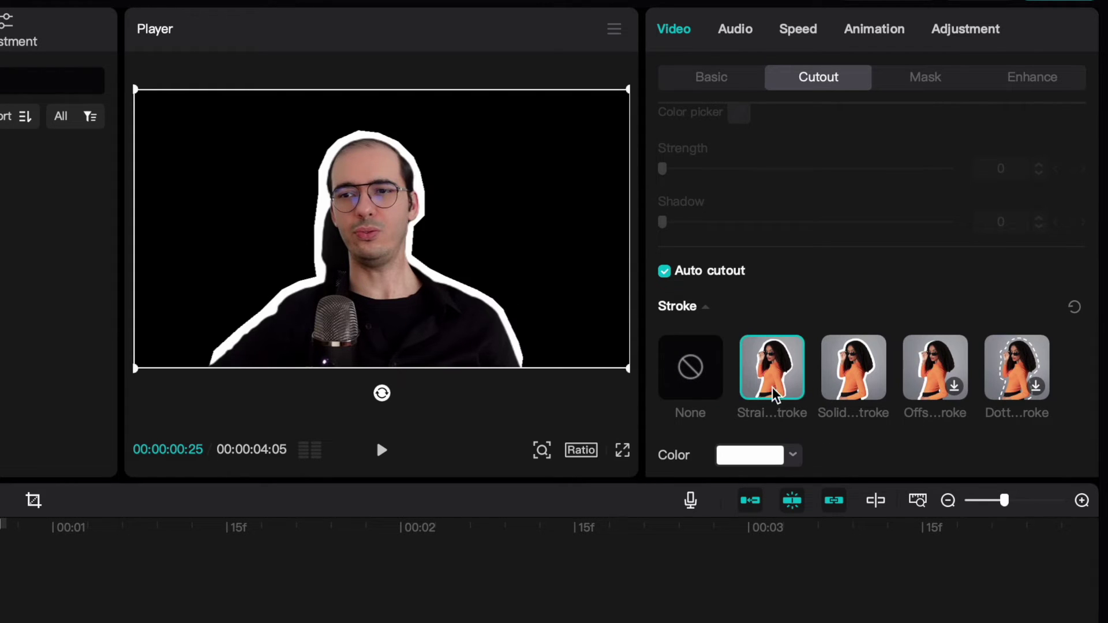
click(847, 390)
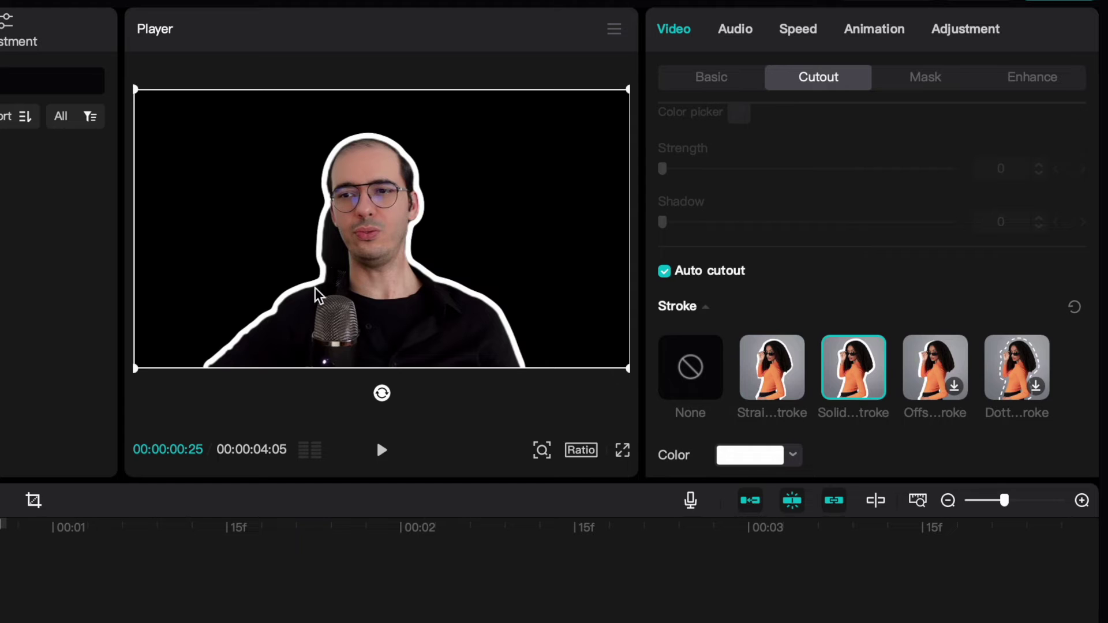
scroll(742, 455, down, 2)
click(792, 374)
click(788, 404)
drag(787, 404, 706, 403)
click(886, 364)
scroll(885, 363, down, 1)
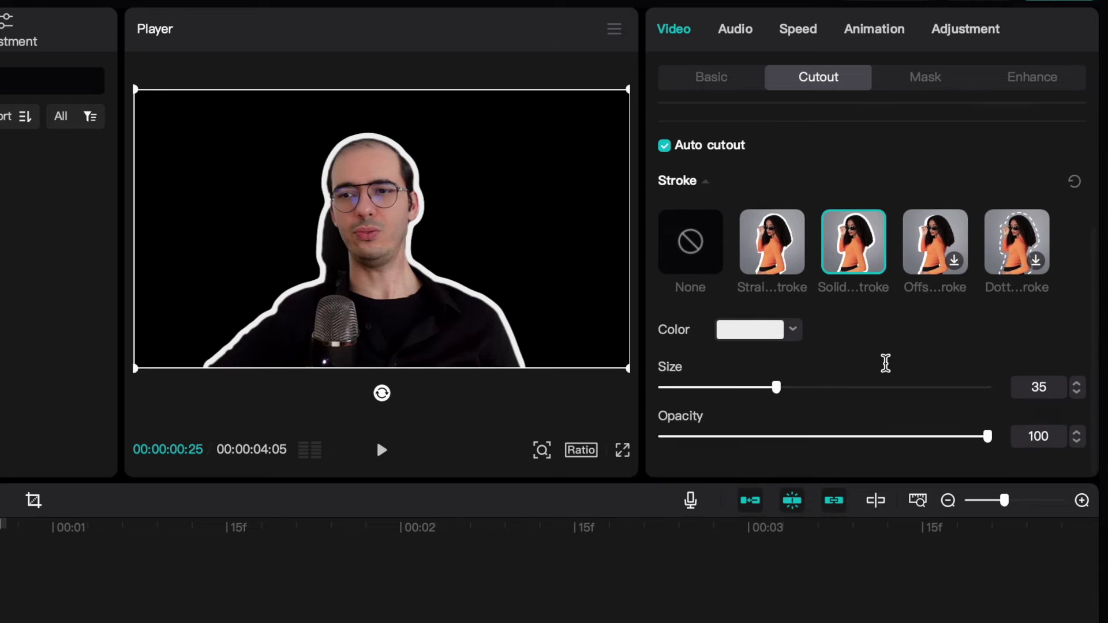
mouse_move(777, 394)
mouse_down()
mouse_move(681, 396)
mouse_move(847, 397)
mouse_move(796, 392)
mouse_up()
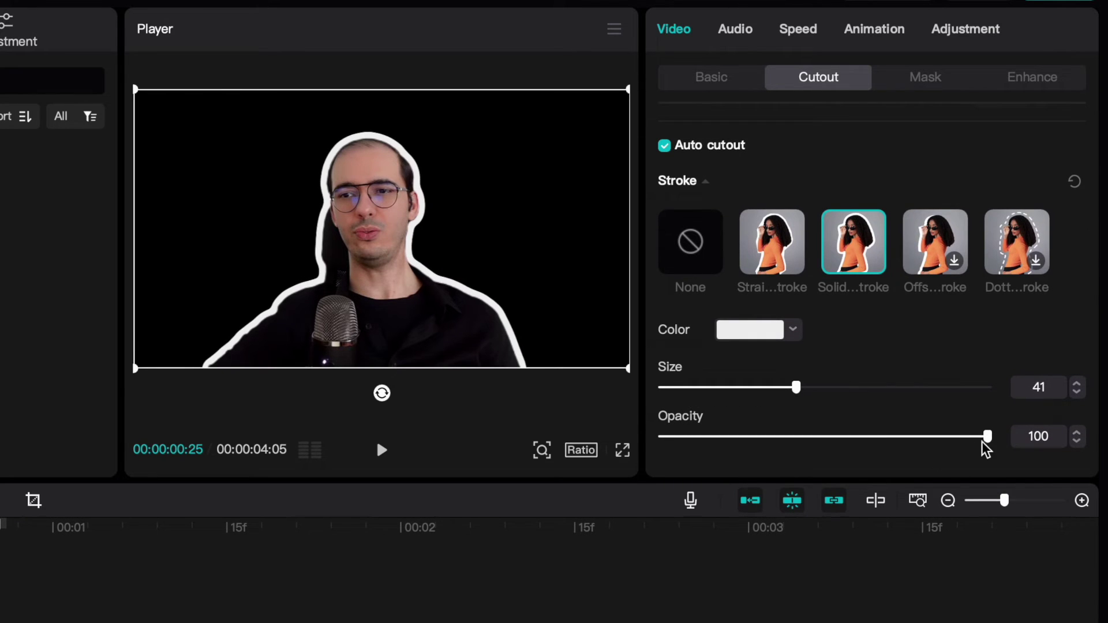
mouse_move(987, 437)
mouse_down()
mouse_move(742, 460)
mouse_move(1033, 433)
mouse_up()
Step: Scale the webcam clip down from its top-left handle and move it bottom-right
click(136, 90)
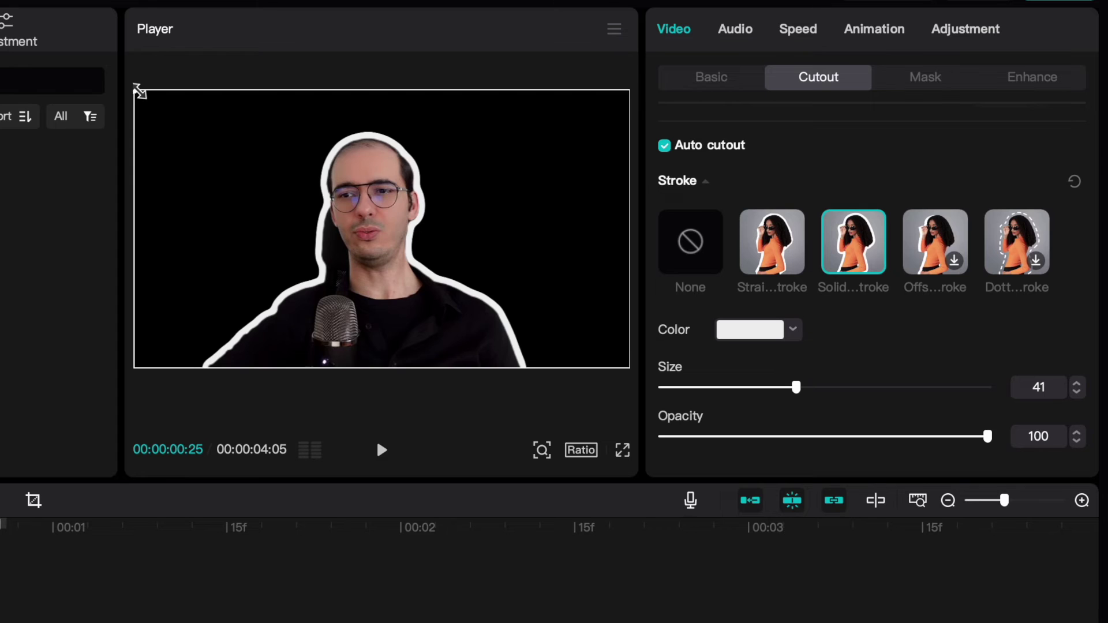
mouse_move(136, 90)
mouse_down()
mouse_move(364, 216)
mouse_move(424, 208)
mouse_move(436, 297)
mouse_up()
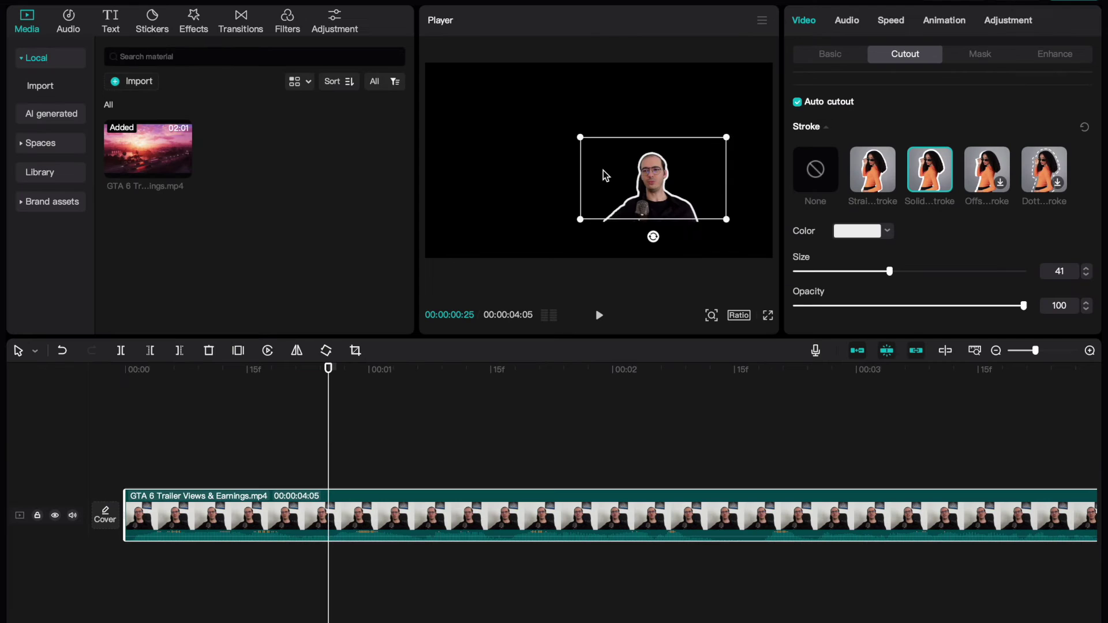
mouse_move(436, 297)
mouse_down()
mouse_move(643, 203)
mouse_move(672, 215)
mouse_up()
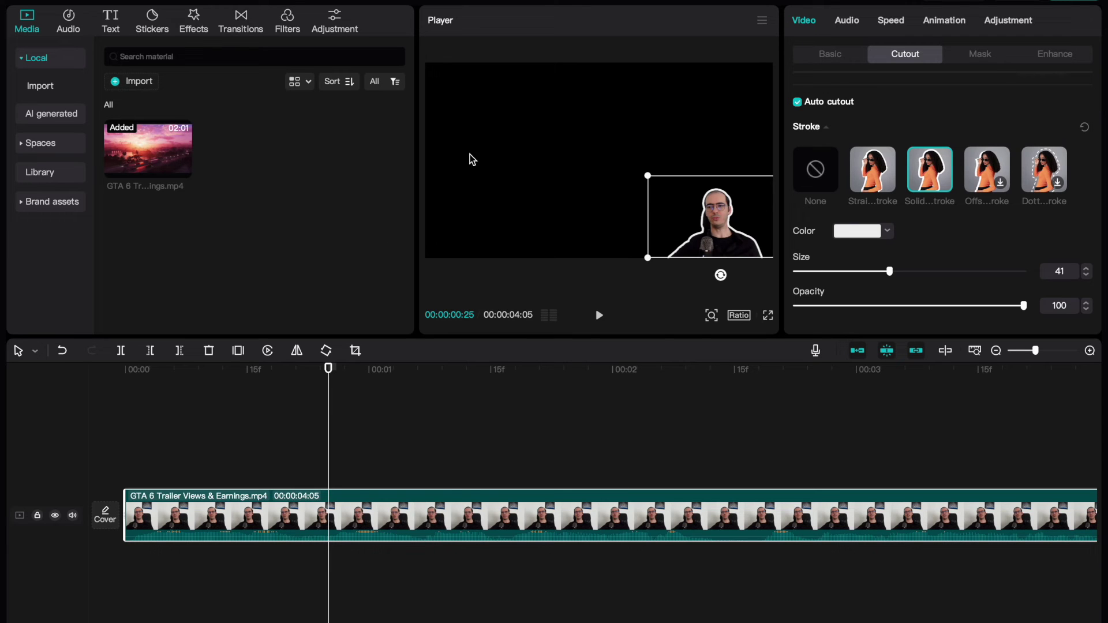
Step: Put the GTA 6 sunset video on a new track below the webcam clip
mouse_move(147, 149)
click(139, 143)
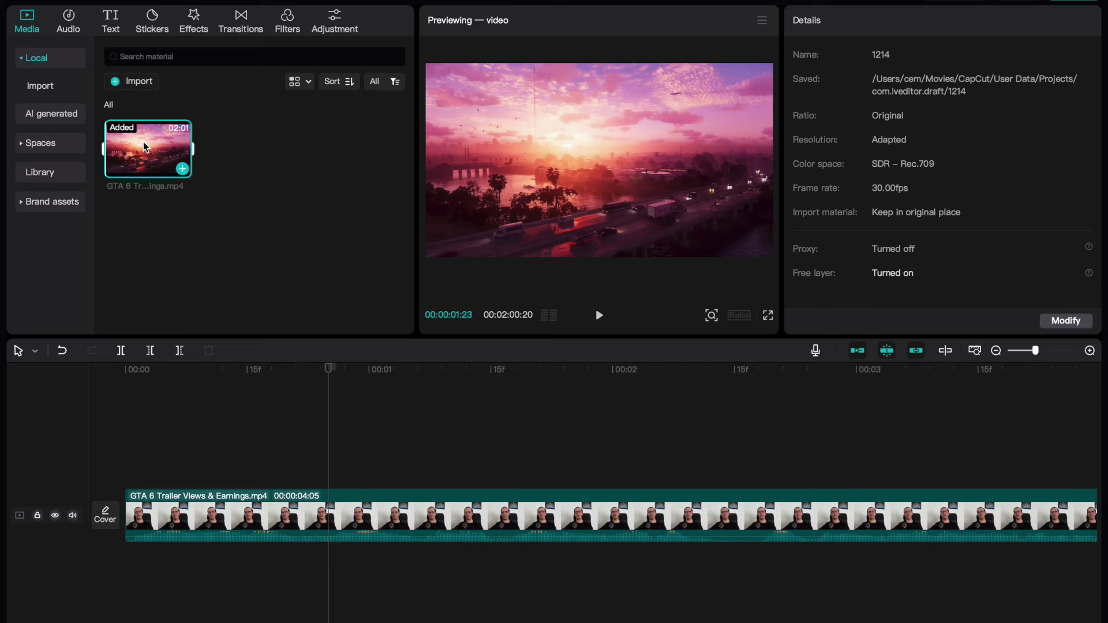
drag(143, 141, 143, 603)
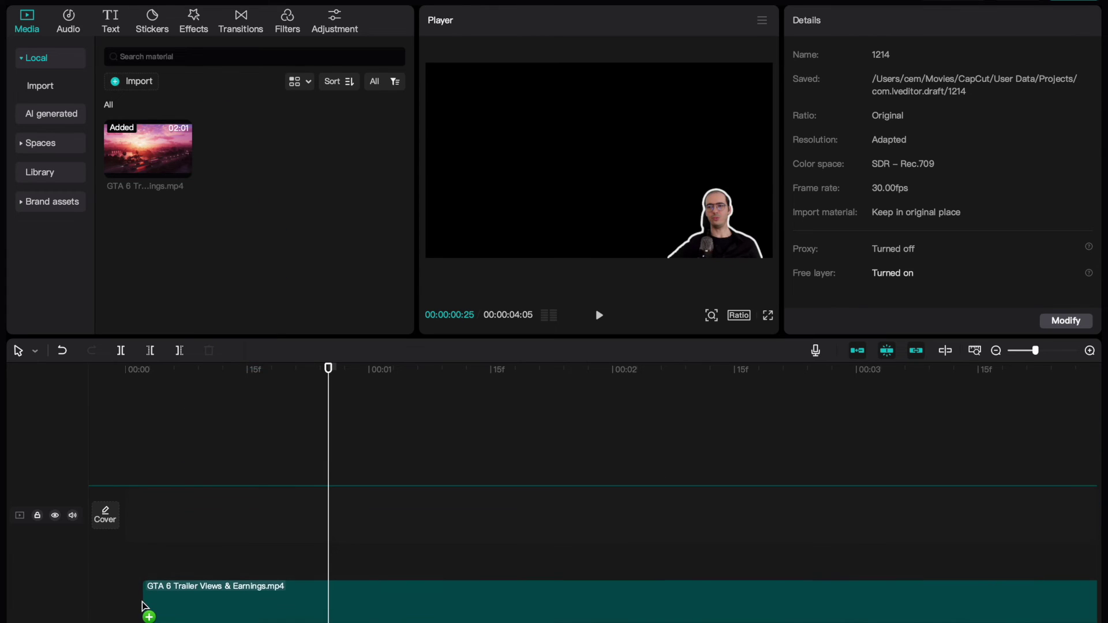
drag(143, 609, 127, 564)
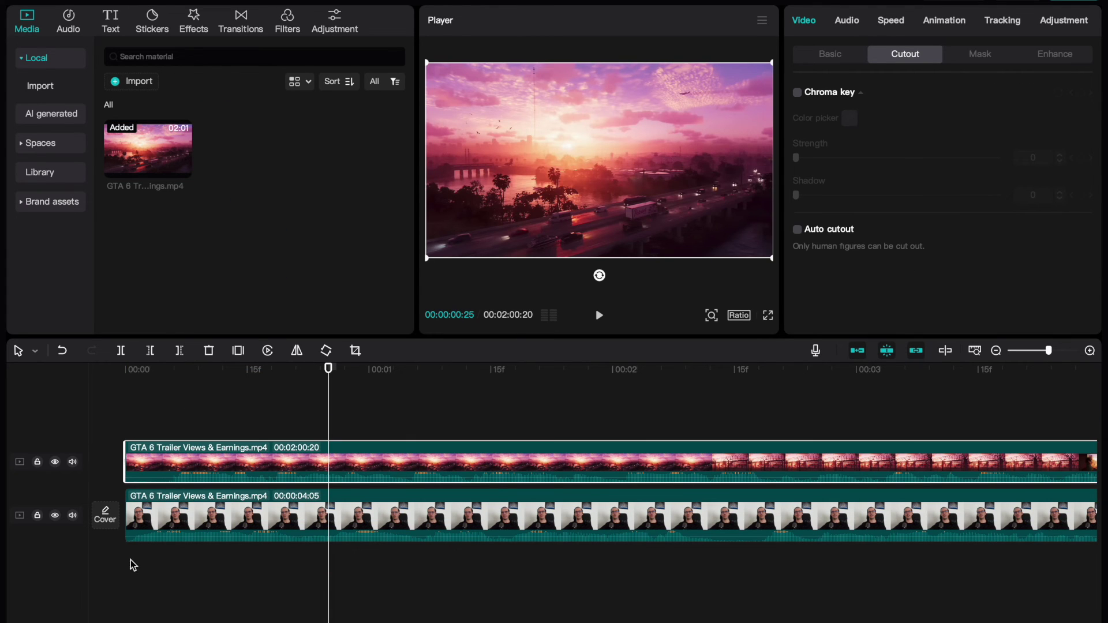
click(214, 516)
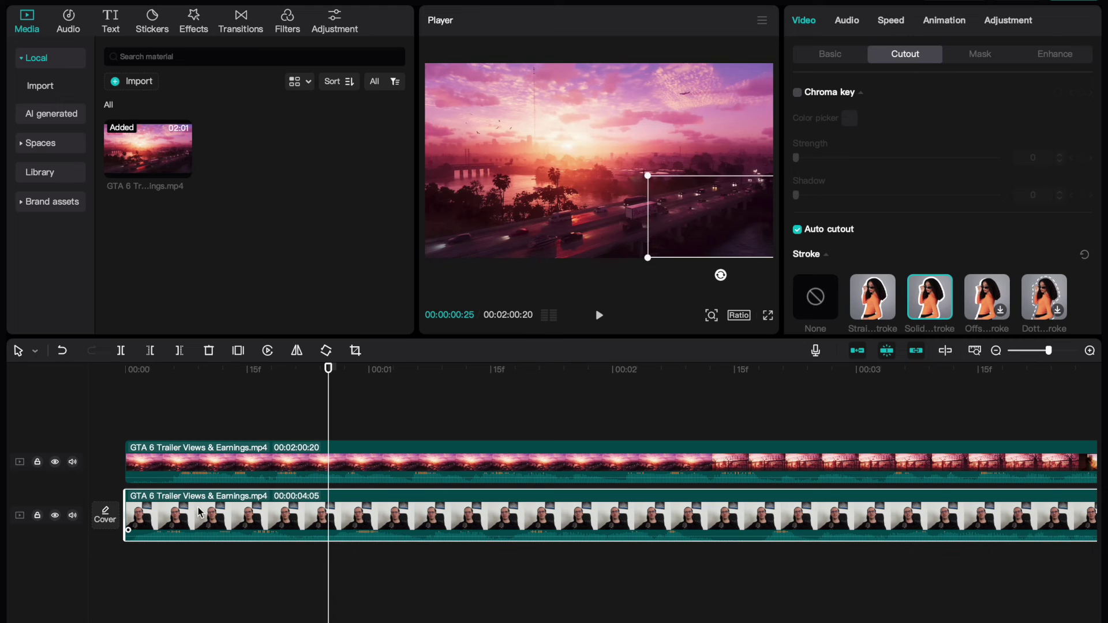
drag(198, 513, 201, 417)
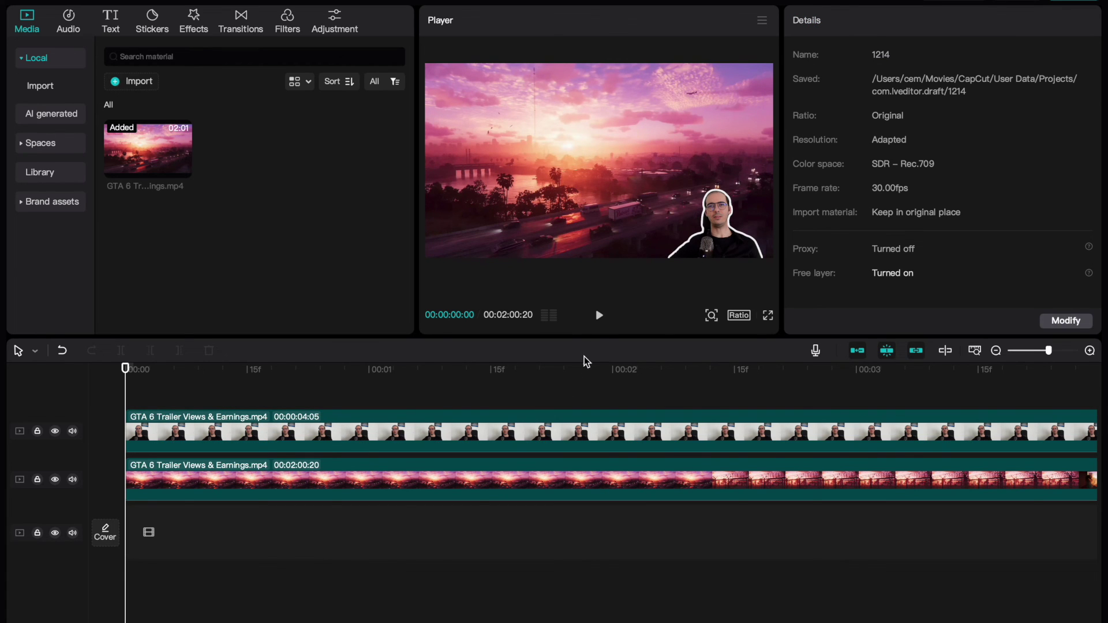
Step: Play the composite preview of the outlined speaker over the GTA 6 background
click(599, 317)
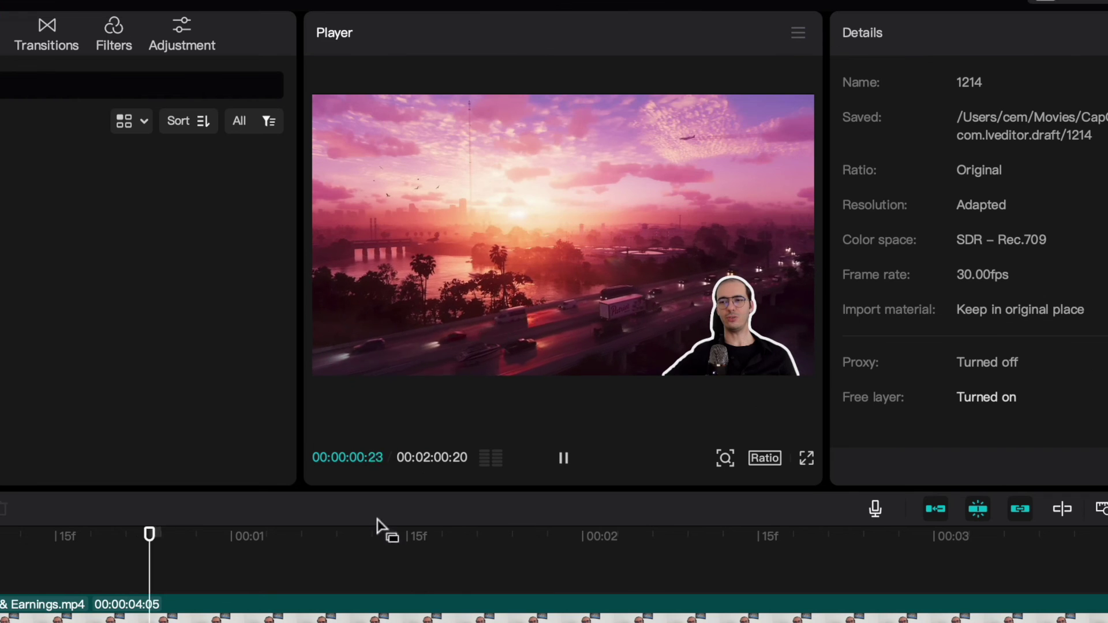